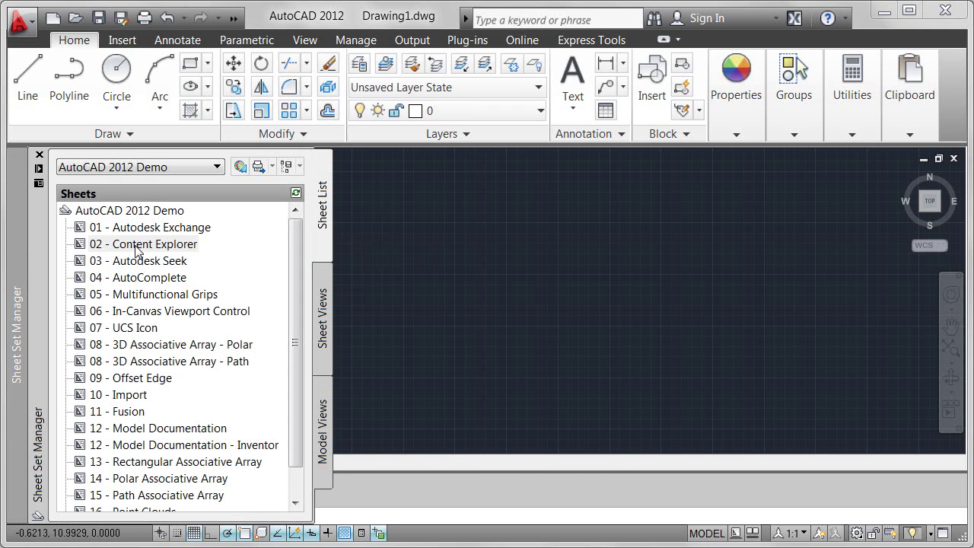
Step: Open the '02 - Content Explorer' sheet as the R00-A1.dwg layout with the Plug-ins tab showing
double_click(129, 245)
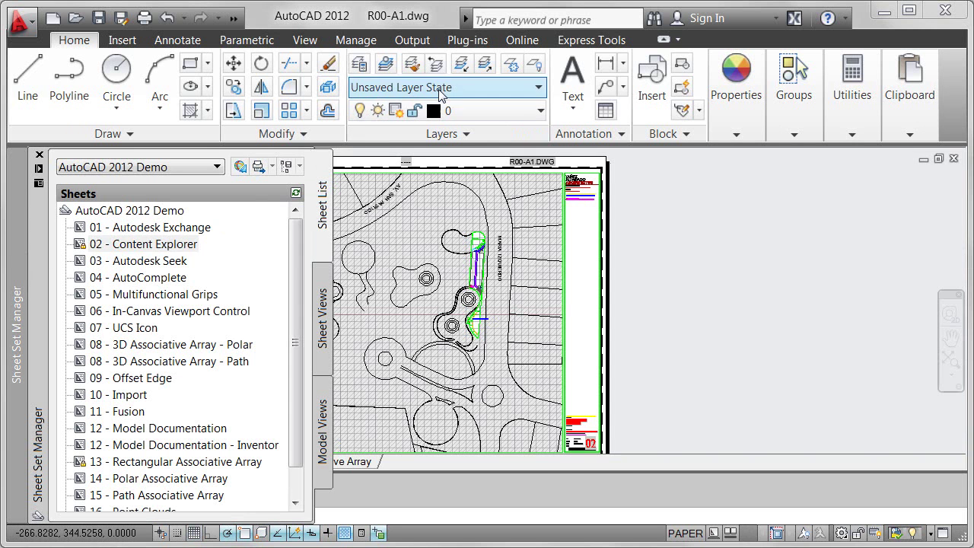
left_click(464, 40)
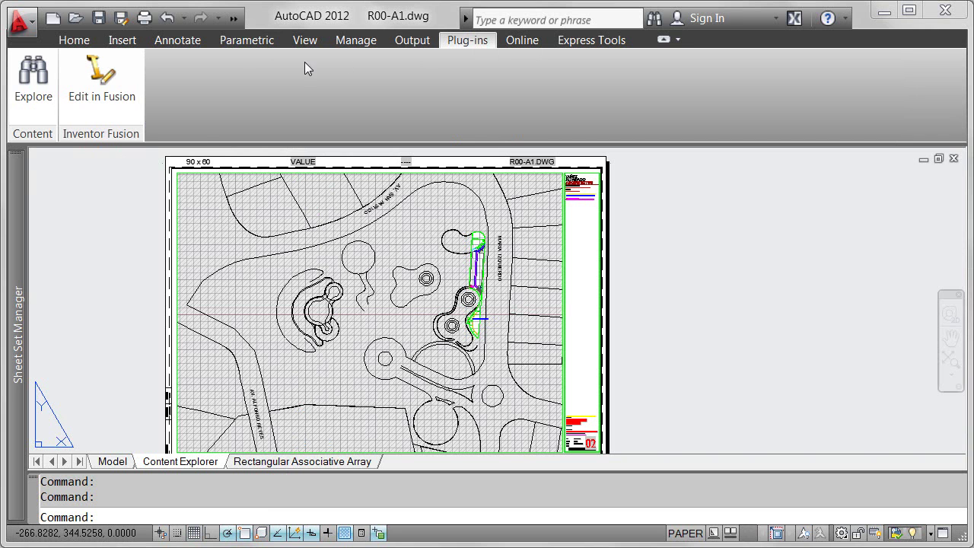
Step: Search Content Explorer for 'north' and scroll the 49 results, including North Arrow blocks
left_click(52, 99)
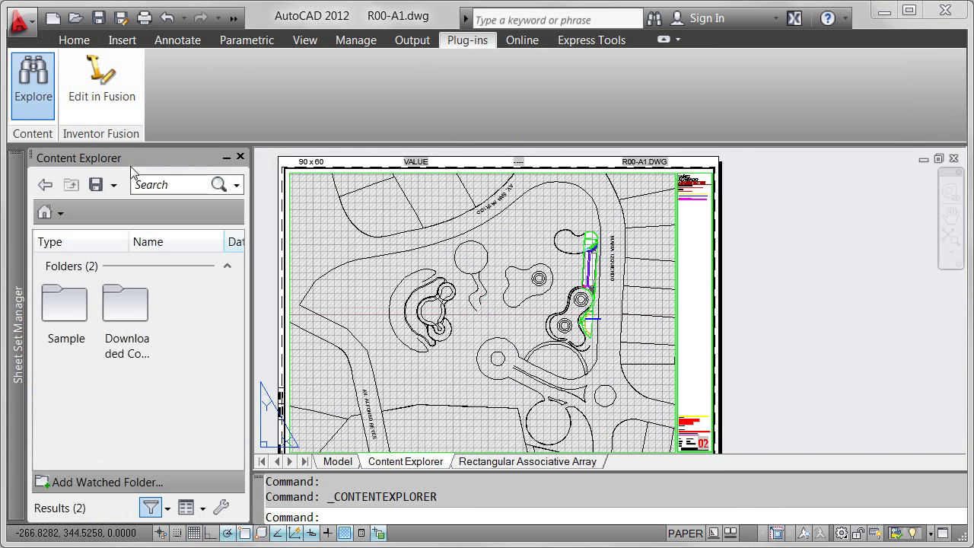
left_click(158, 183)
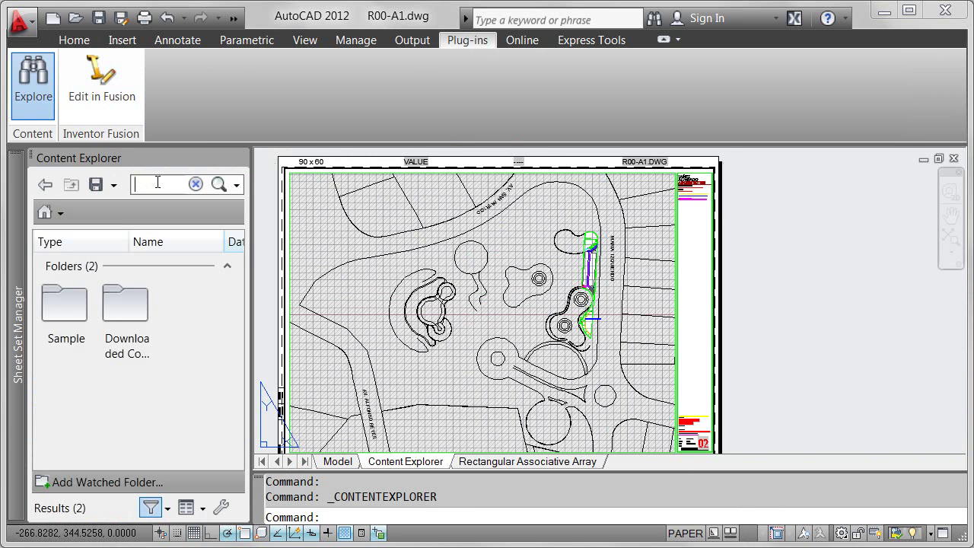
type("north")
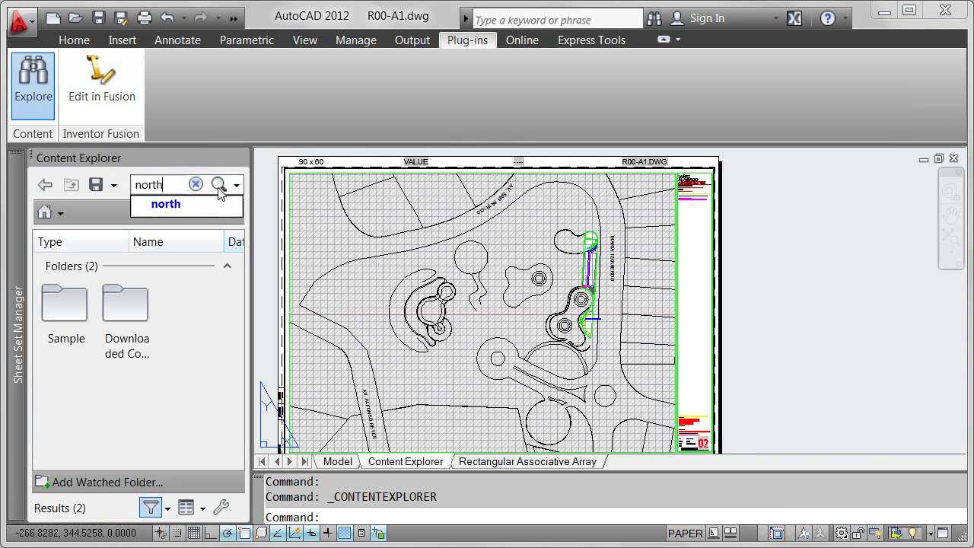
left_click(219, 187)
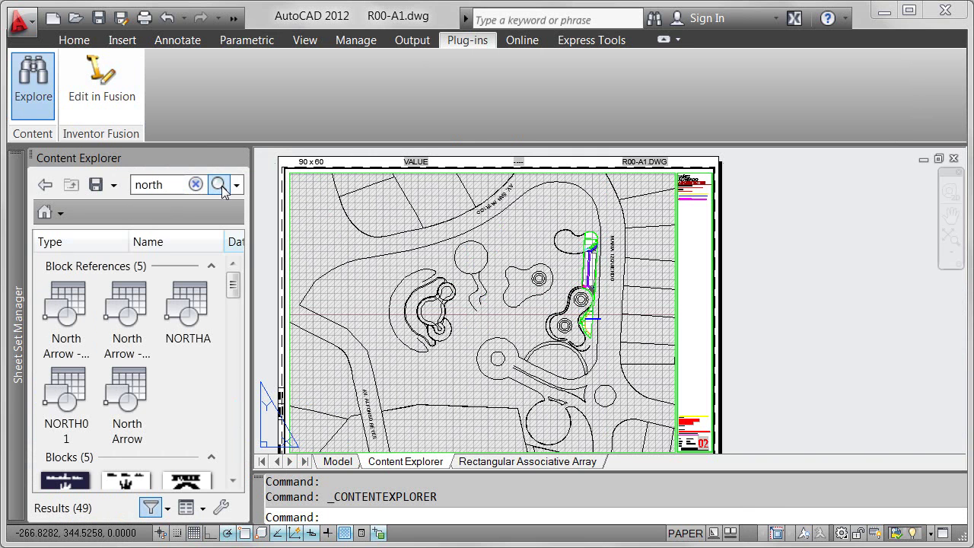
mouse_move(232, 381)
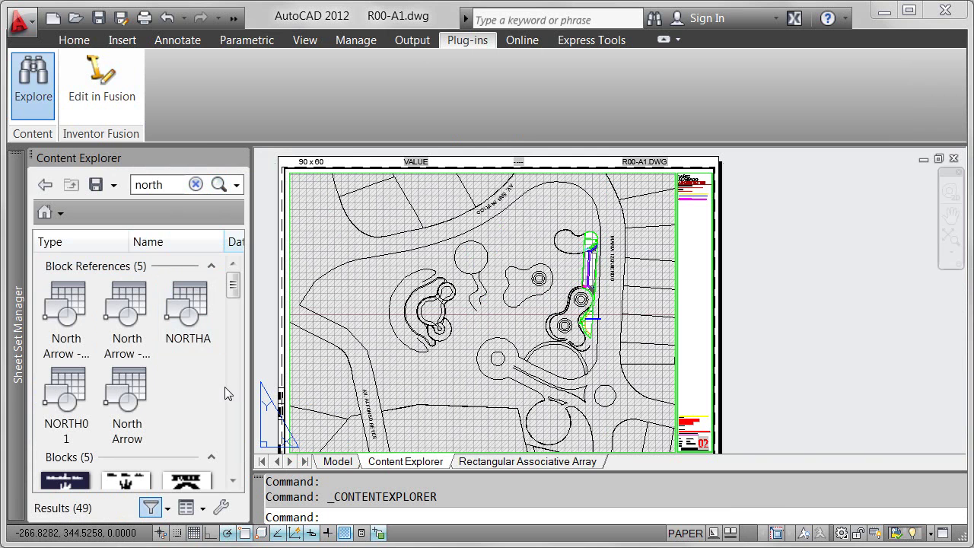
left_click(234, 482)
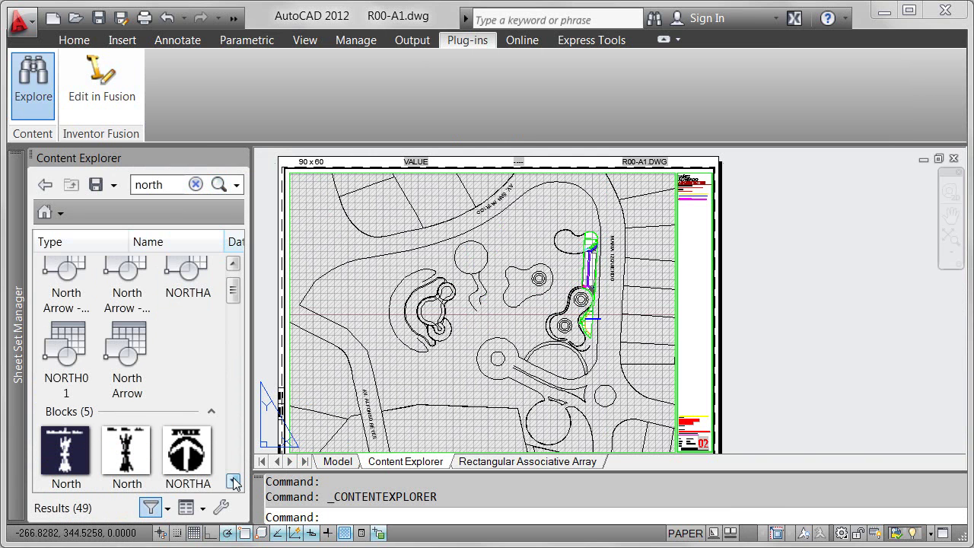
left_click(235, 481)
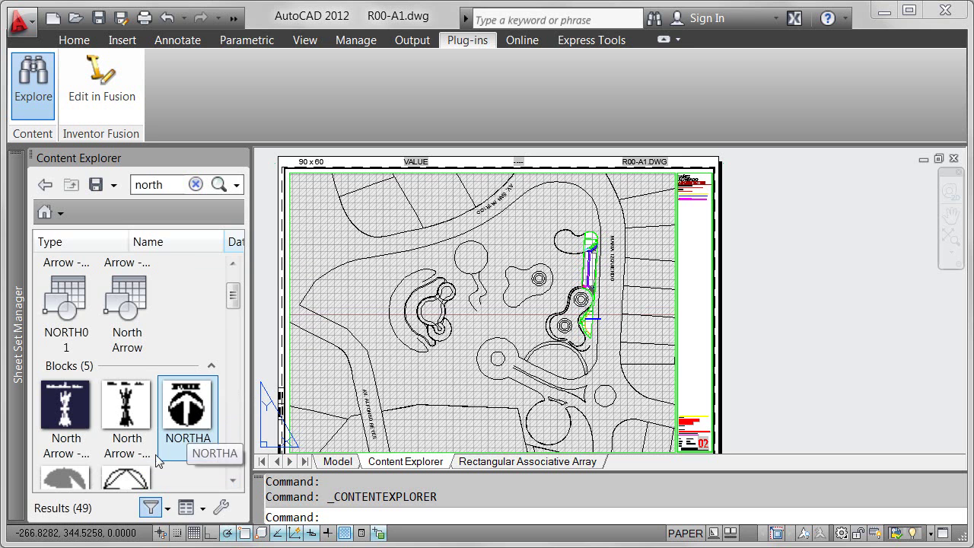
Step: Drag the North Arrow block beside the title block, then collapse the Block References and Blocks groups
mouse_move(137, 475)
left_mouse_down()
mouse_move(522, 403)
mouse_move(694, 393)
left_mouse_up()
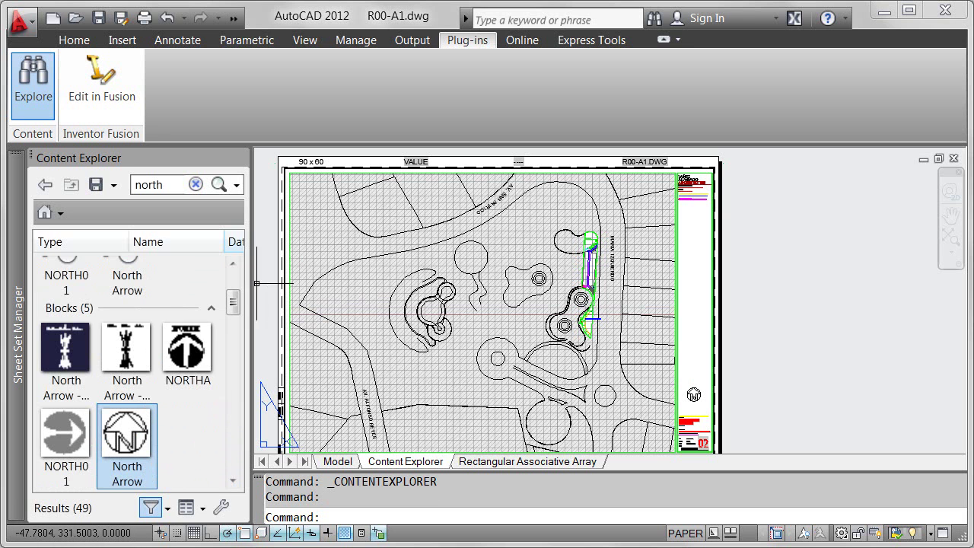
scroll(227, 277, "up", 3)
left_click(211, 267)
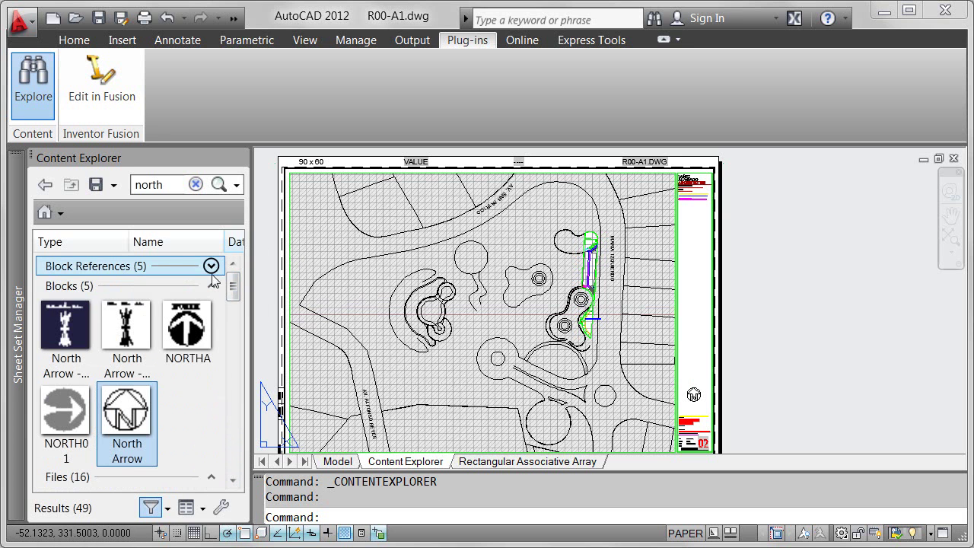
left_click(212, 285)
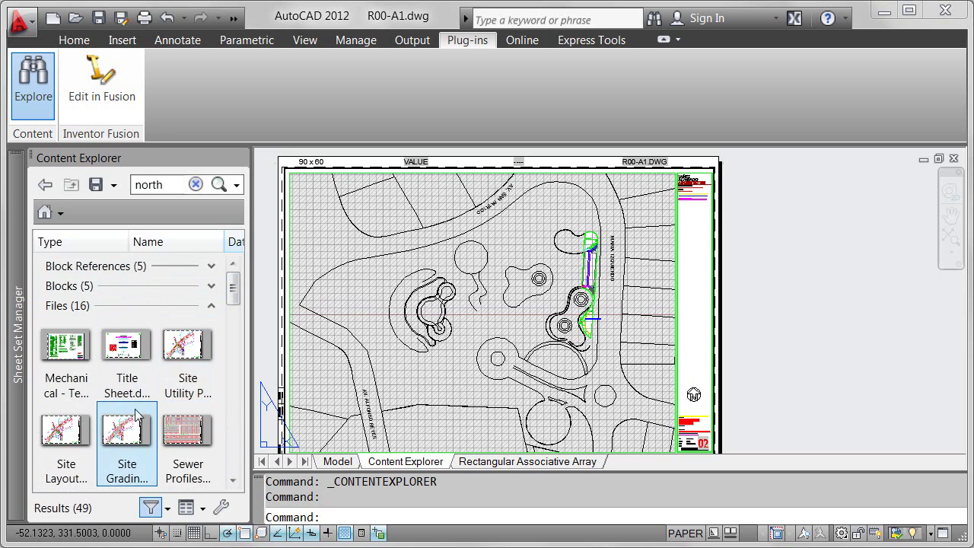
Step: Open Site Grading Plan.dwg and zoom to its Broad Street improvements NOTE text match
right_click(131, 419)
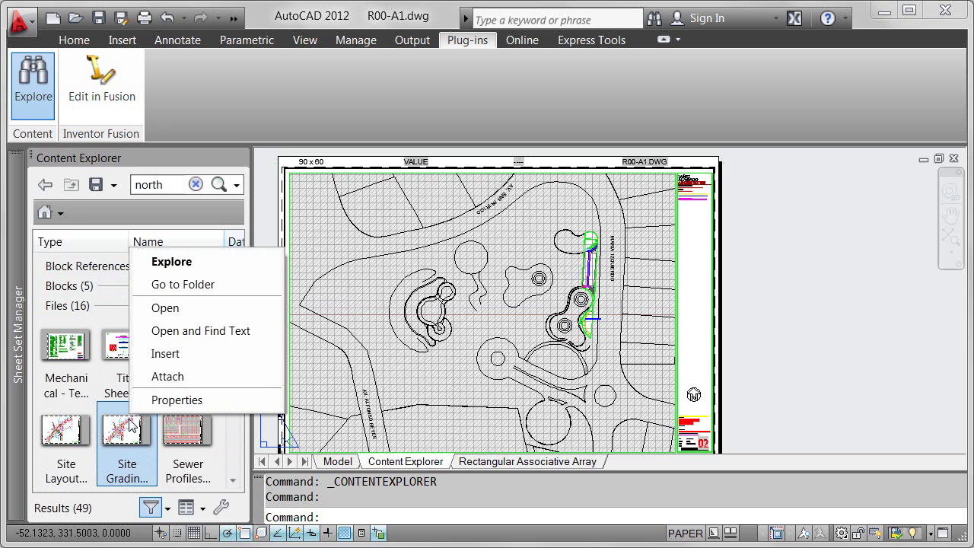
left_click(196, 333)
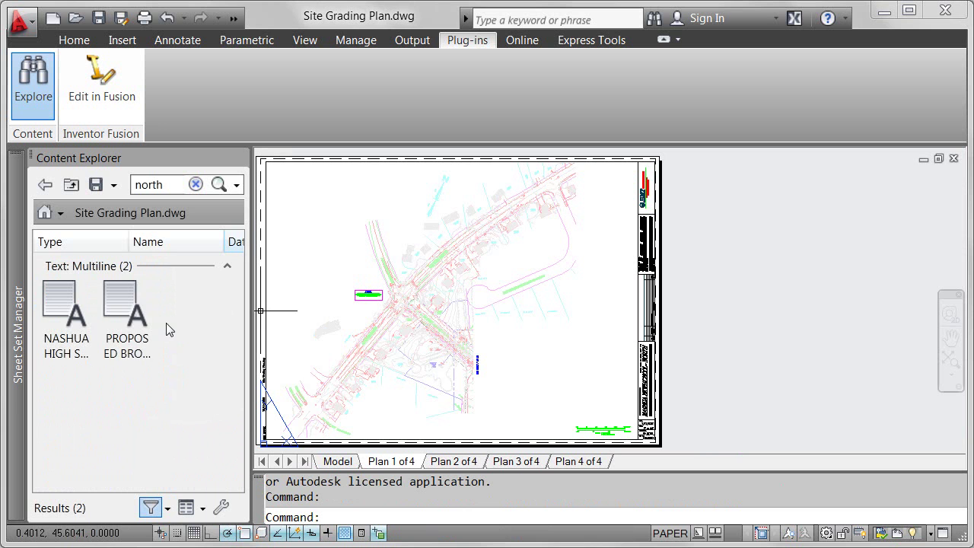
left_click(126, 309)
right_click(125, 308)
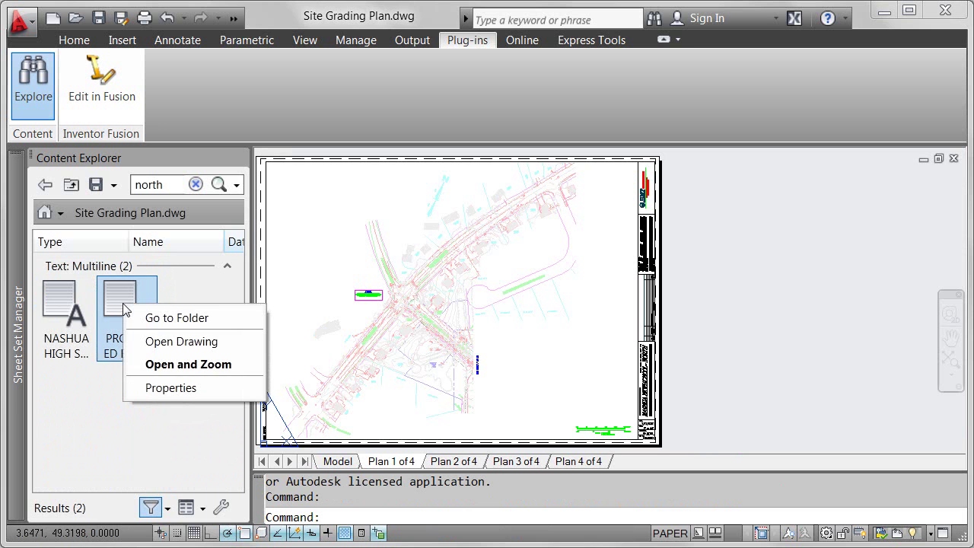
left_click(175, 363)
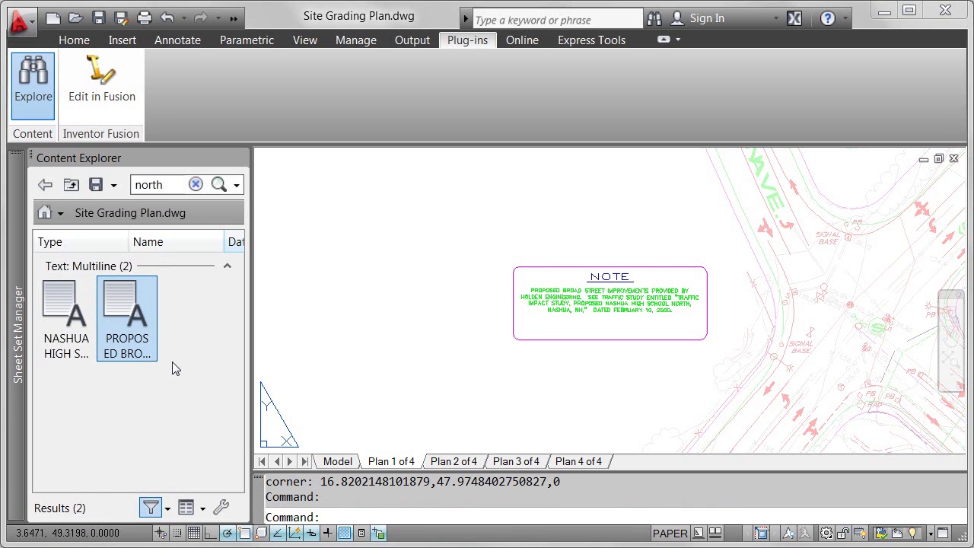
scroll(617, 324, "up", 3)
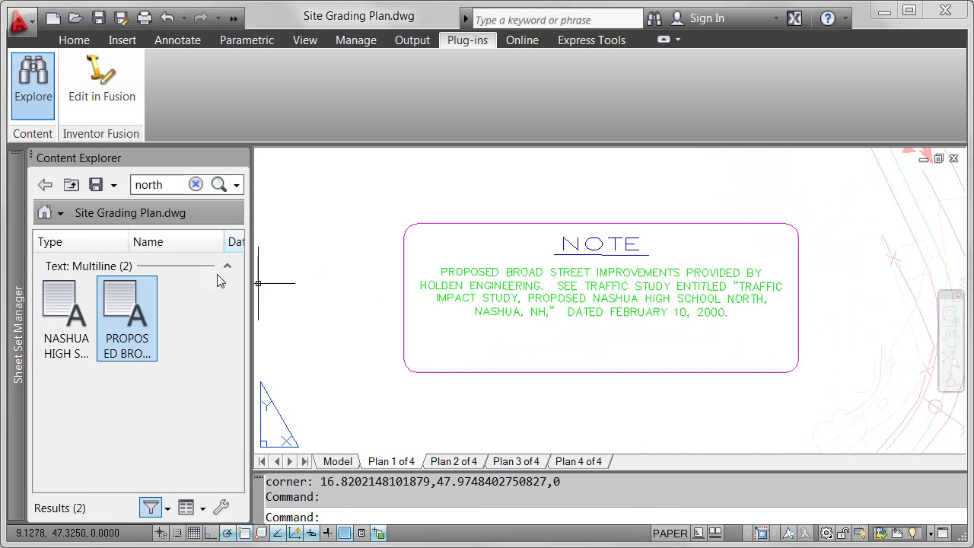
Step: Back in the north results, add a matching layer and the NORTH_ARROW text style to the drawing
left_click(44, 186)
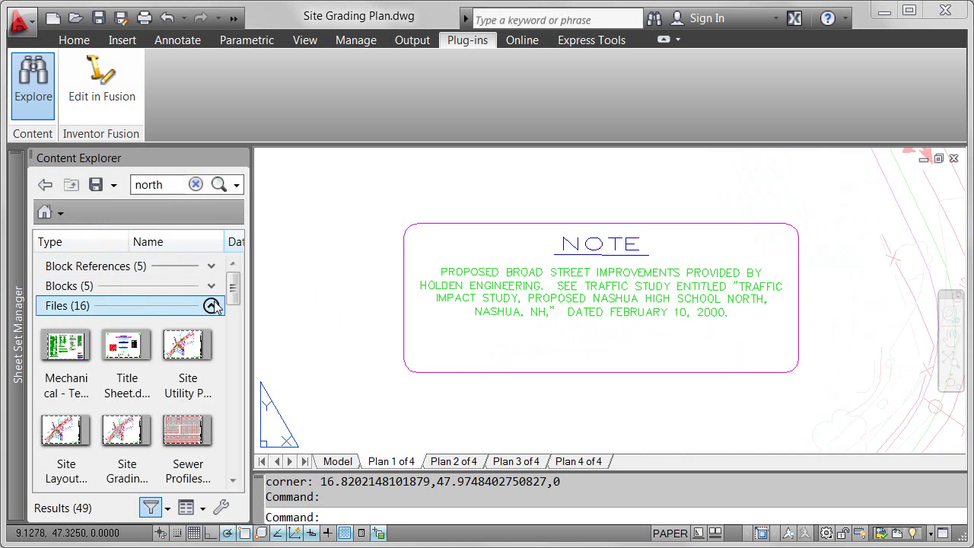
left_click(212, 305)
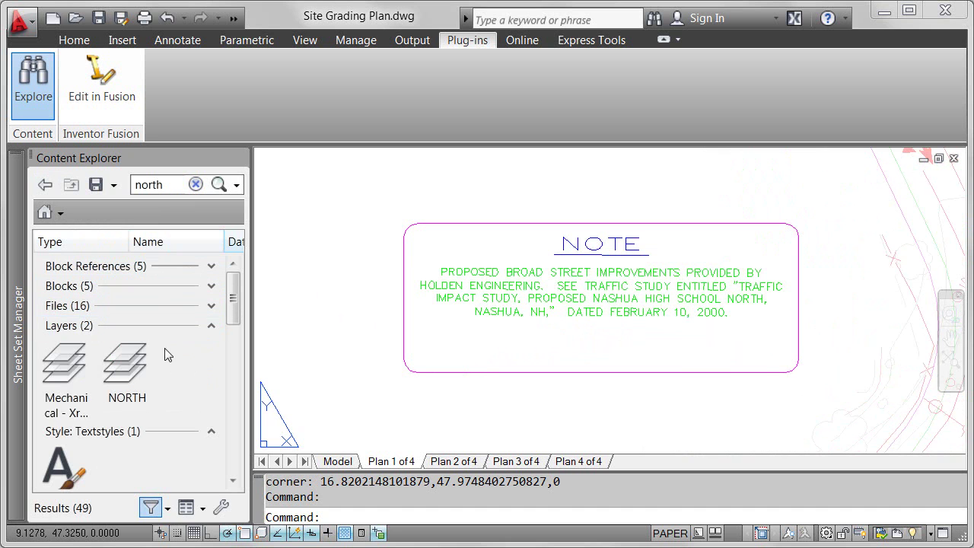
left_click_drag(65, 363, 327, 303)
left_click_drag(235, 305, 234, 319)
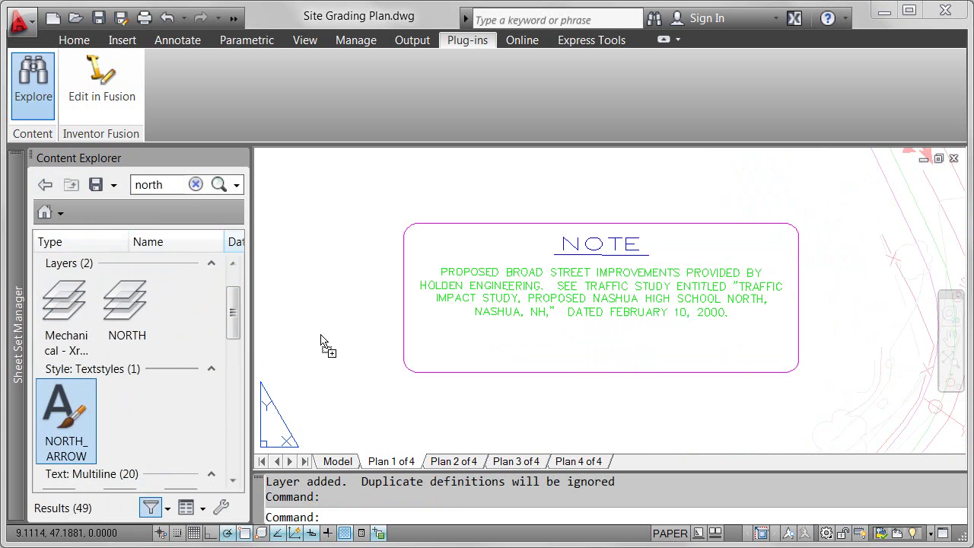
left_click_drag(55, 395, 324, 332)
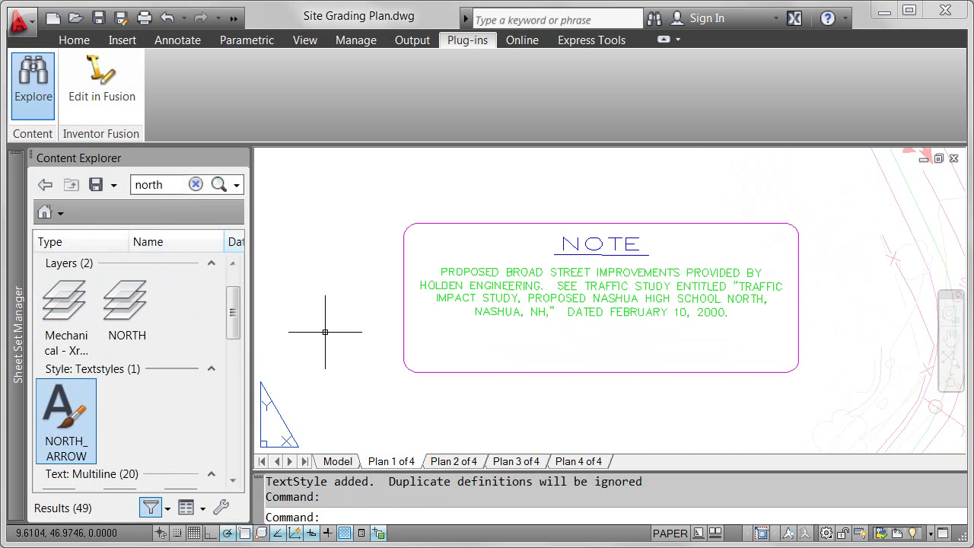
left_click(211, 267)
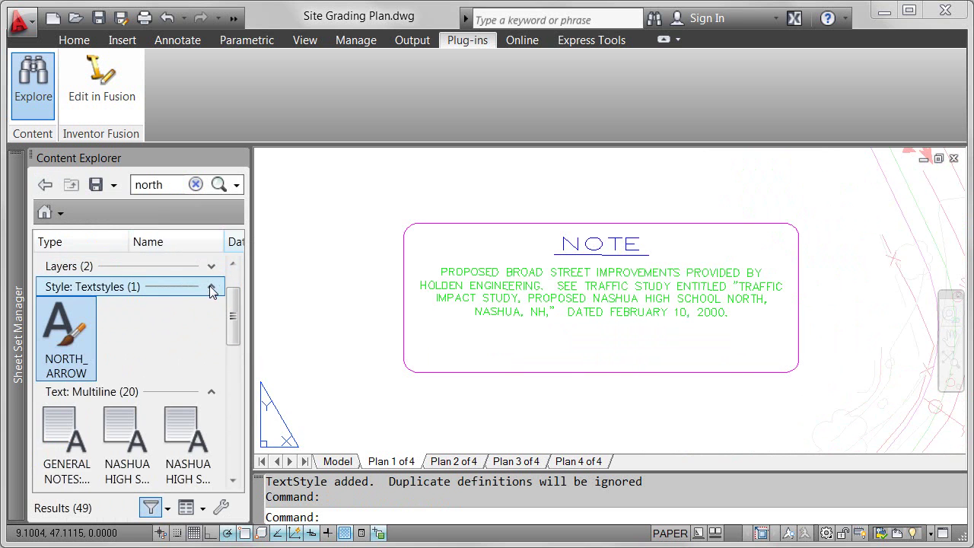
left_click(211, 286)
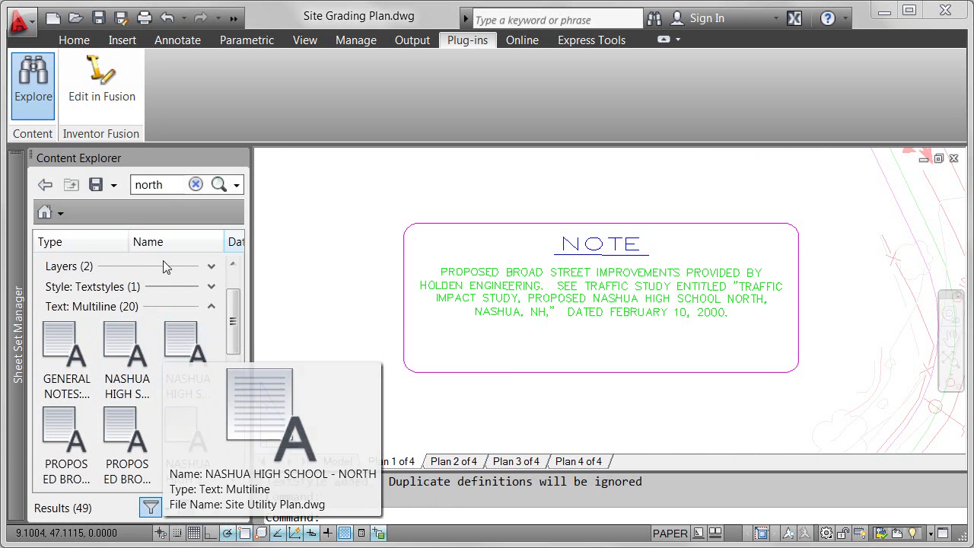
Step: Search 'north wall' (9 results) and zoom into T-01.dwg's F3 OCCUPANCY NORTH WALL note
type(" wall")
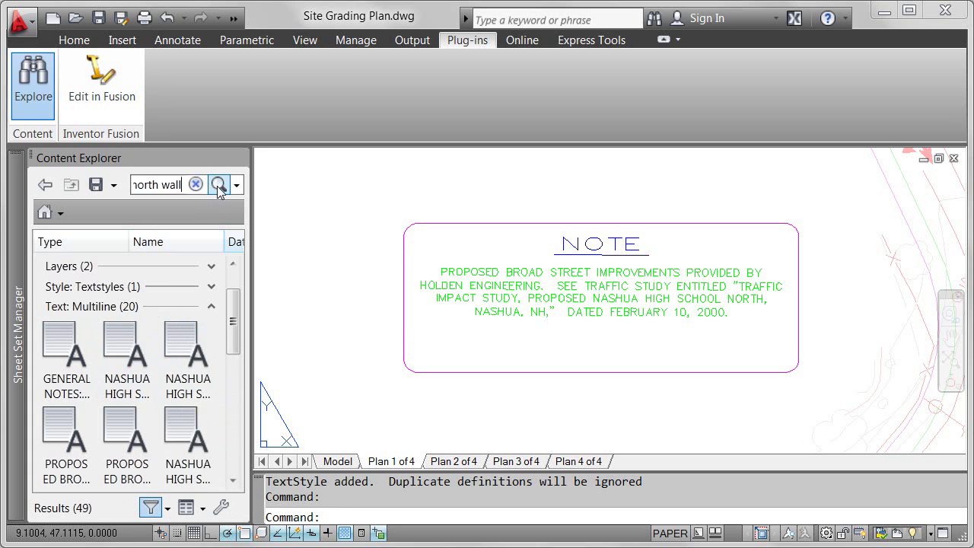
left_click(218, 186)
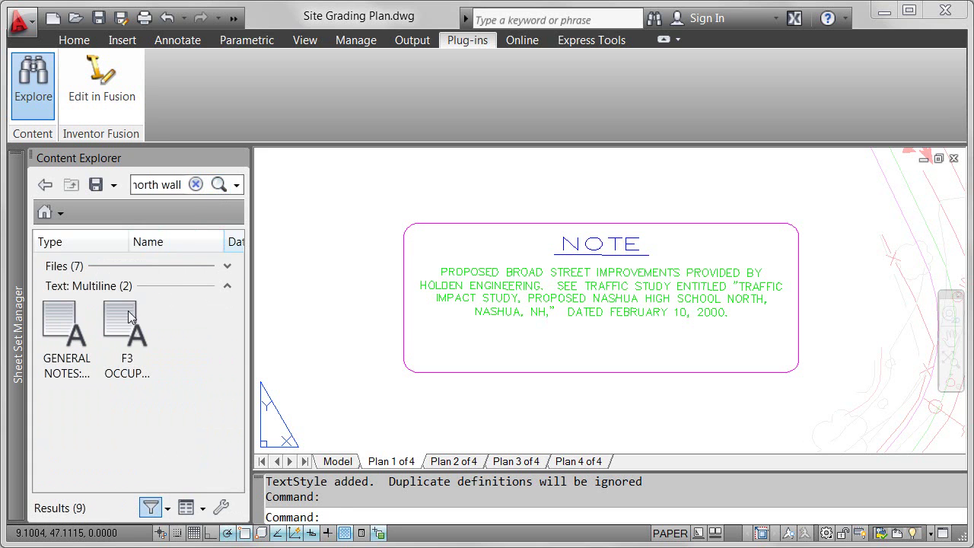
double_click(124, 318)
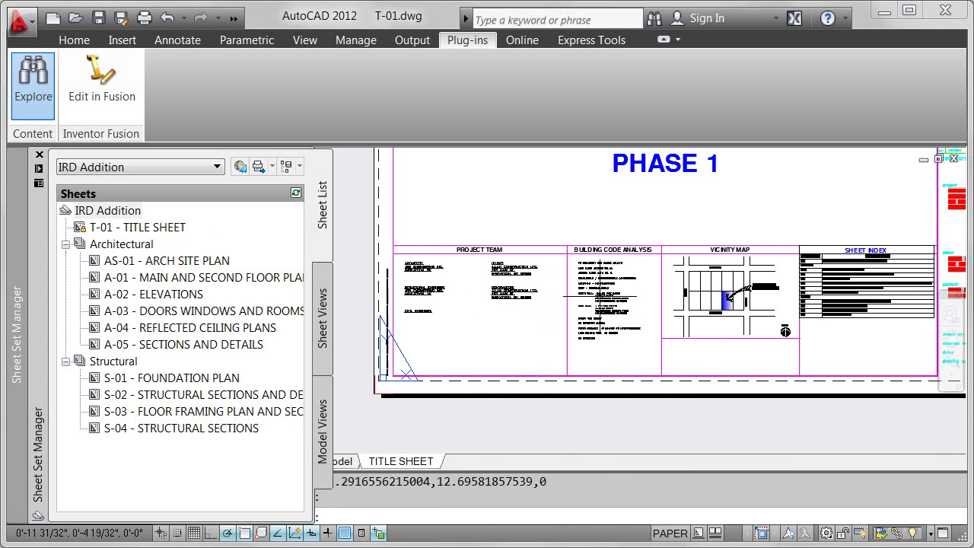
scroll(627, 290, "up", 4)
scroll(627, 290, "up", 2)
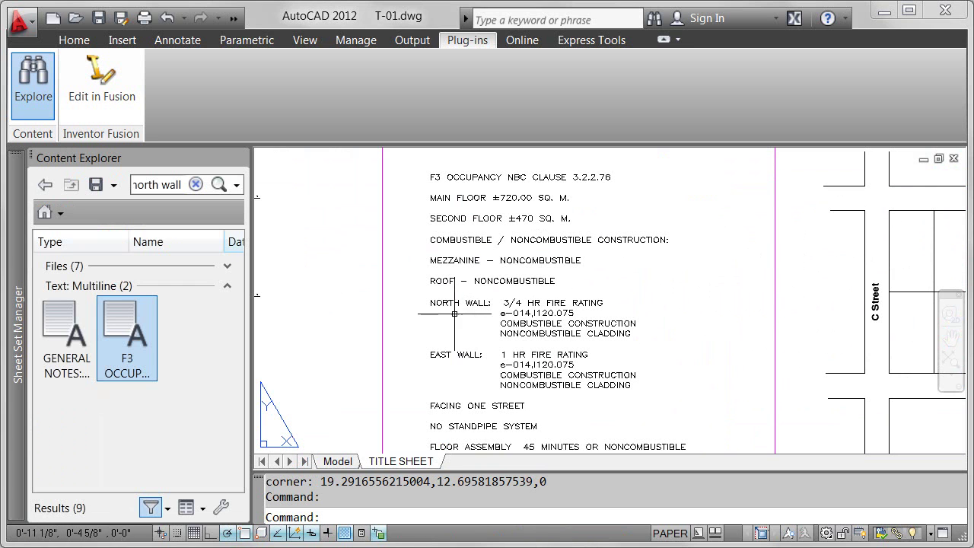
Step: Clear the 'north wall' search and switch the location to Home, showing Sample and Downloaded Content
left_click(195, 184)
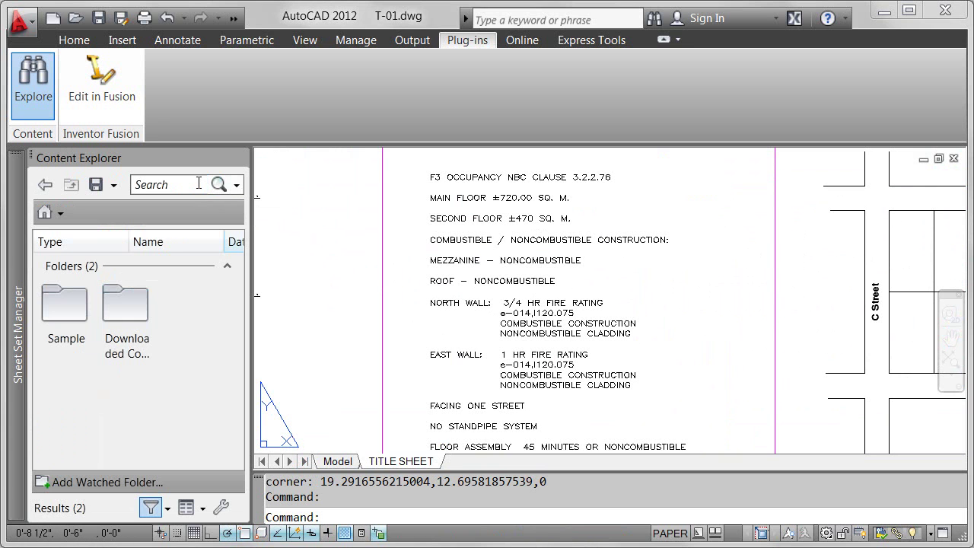
left_click(63, 215)
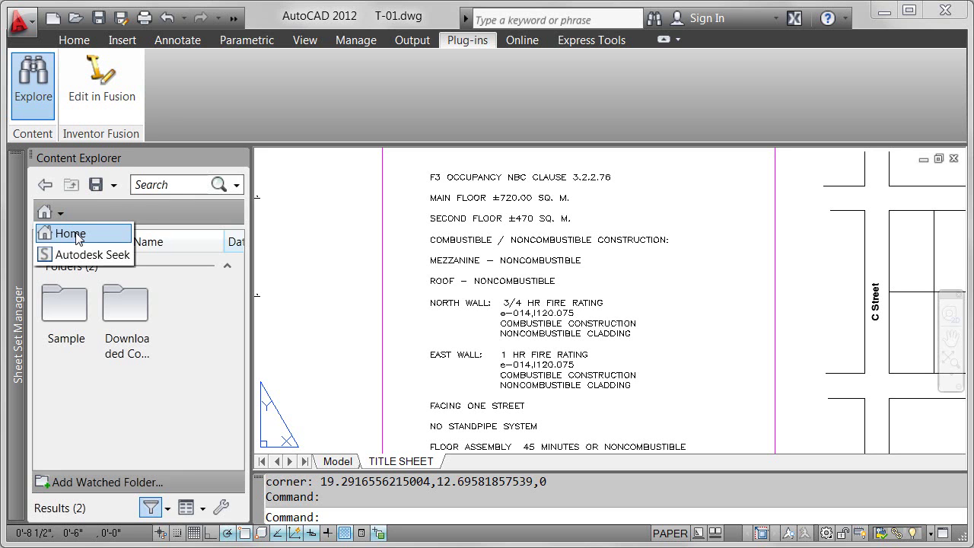
left_click(83, 234)
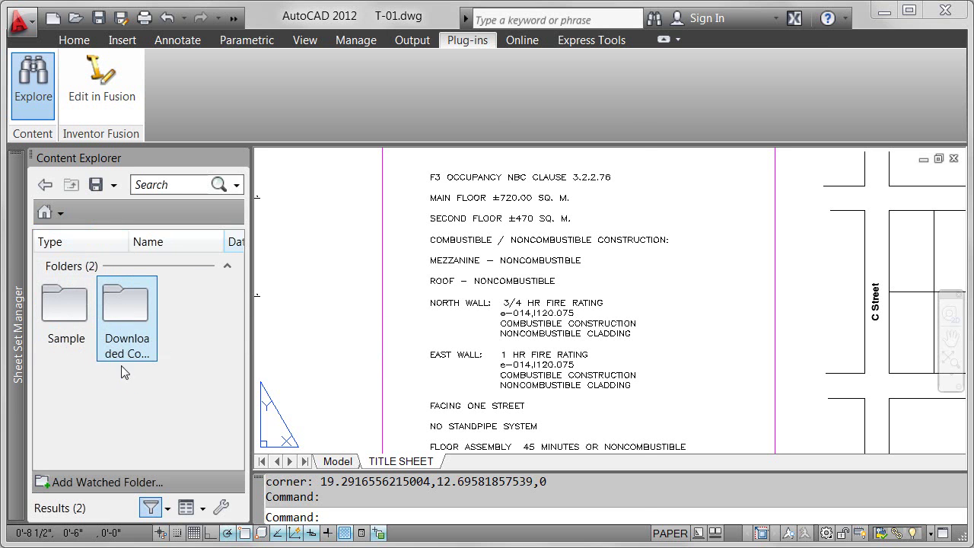
Step: Add 0 Autodesk Projects > AutoCAD 2012 > AutoCAD 2012 Launch Demo > Aquarium as a watched folder
left_click(126, 481)
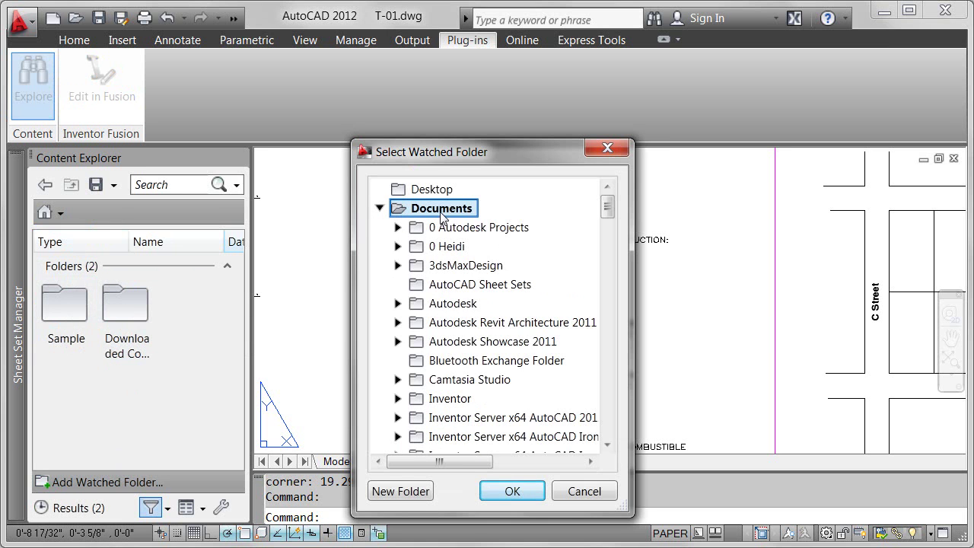
left_click(445, 226)
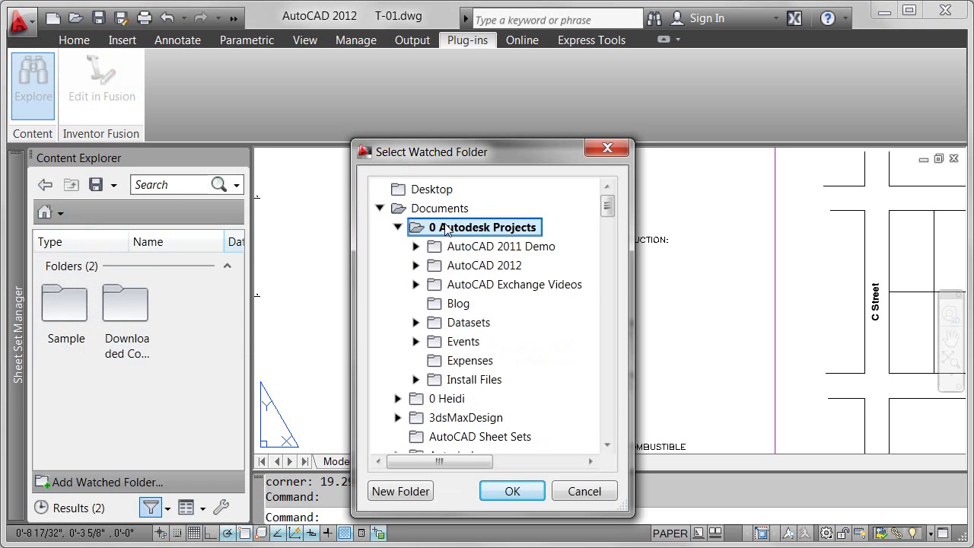
left_click(463, 265)
left_click(473, 284)
left_click(481, 304)
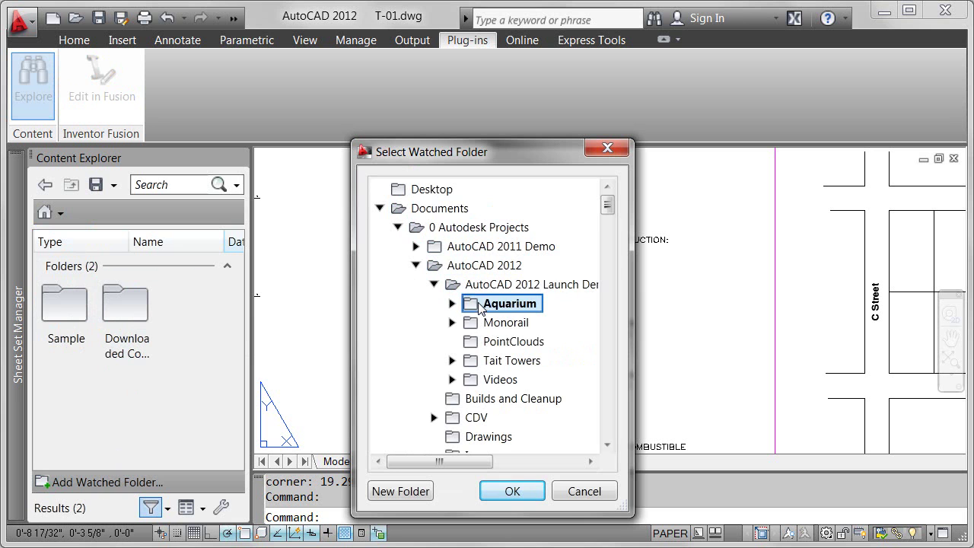
left_click(517, 491)
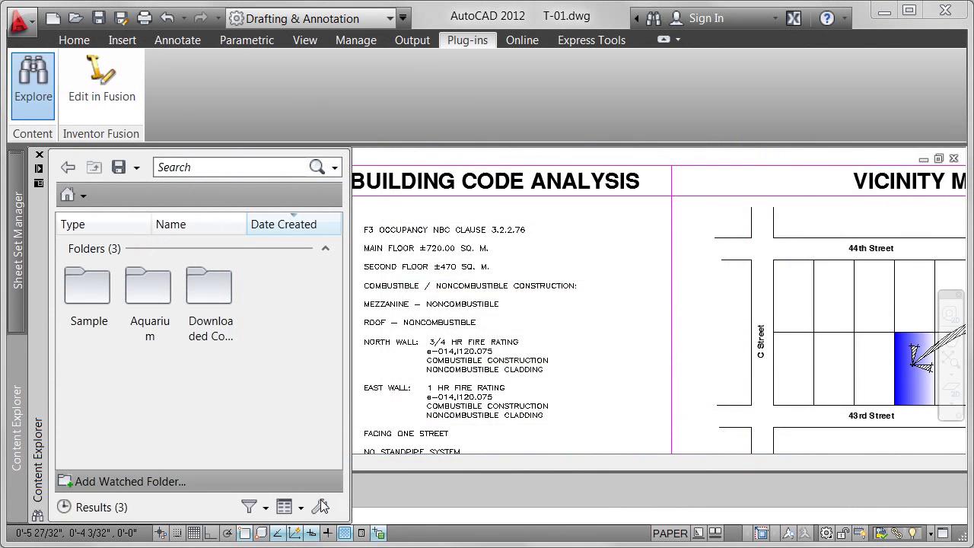
Step: Add network computer ADSK001 as a Content Explorer source and close the settings
left_click(320, 507)
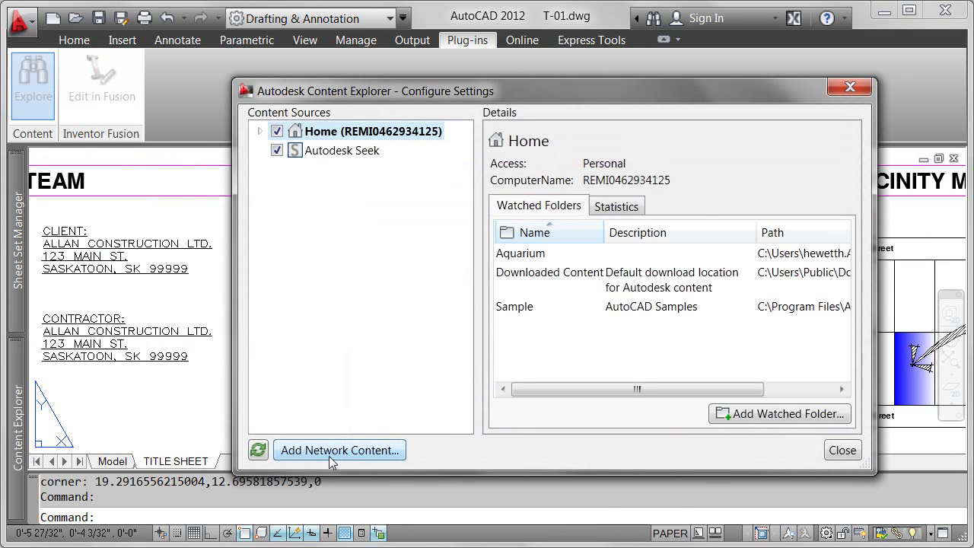
left_click(329, 456)
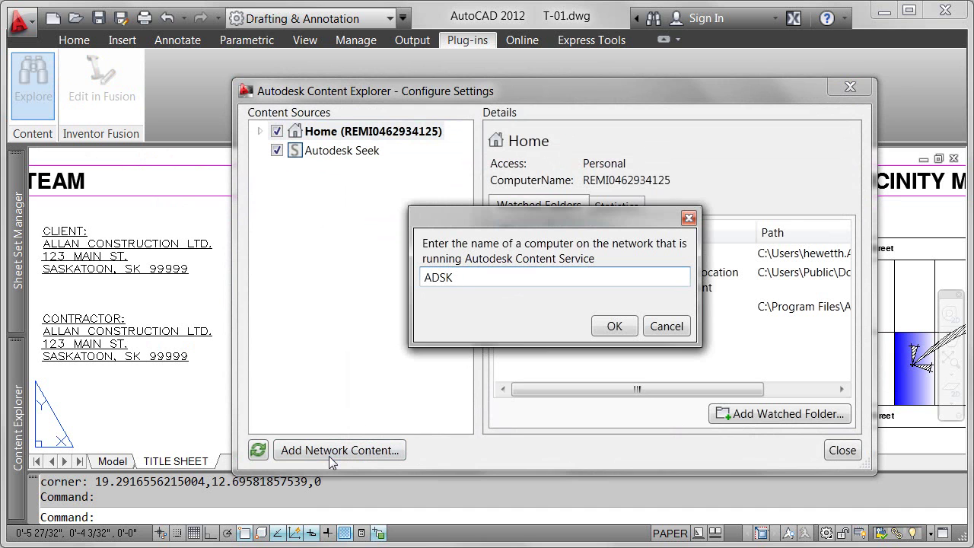
type("ADSK001")
left_click(614, 327)
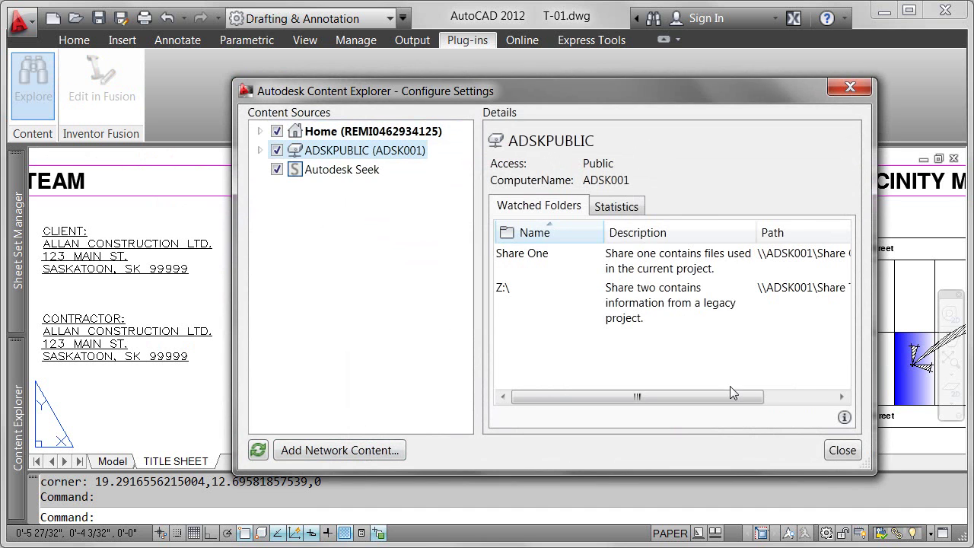
left_click(837, 450)
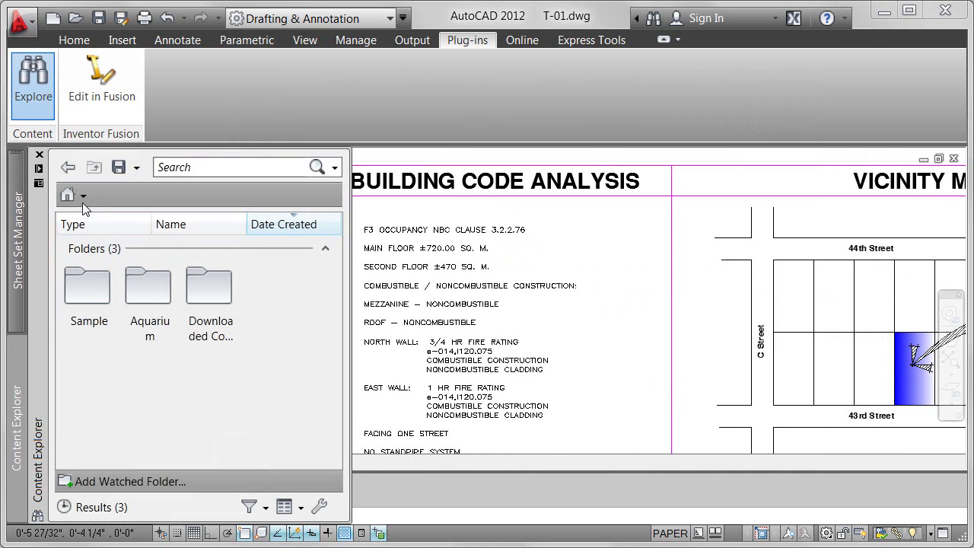
Step: Browse the ADSKPUBLIC network source to show its Share One and Share Two folders
left_click(83, 196)
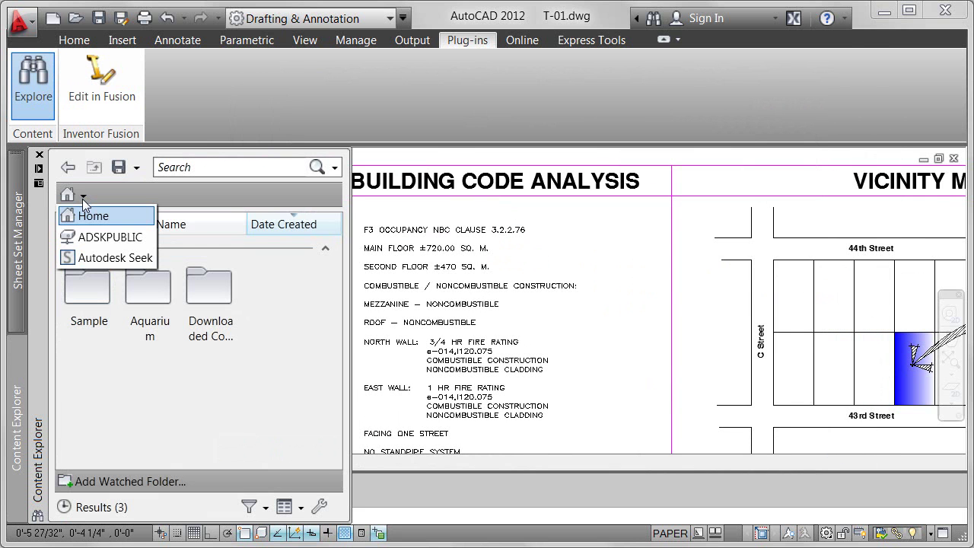
left_click(93, 238)
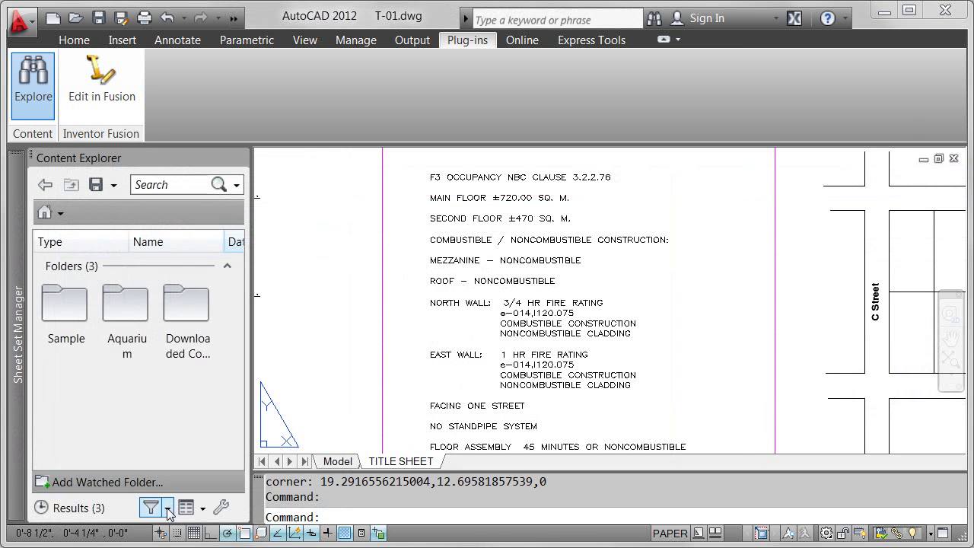
Step: Filter the results to Blocks only, leaving Date Created at Any
left_click(167, 507)
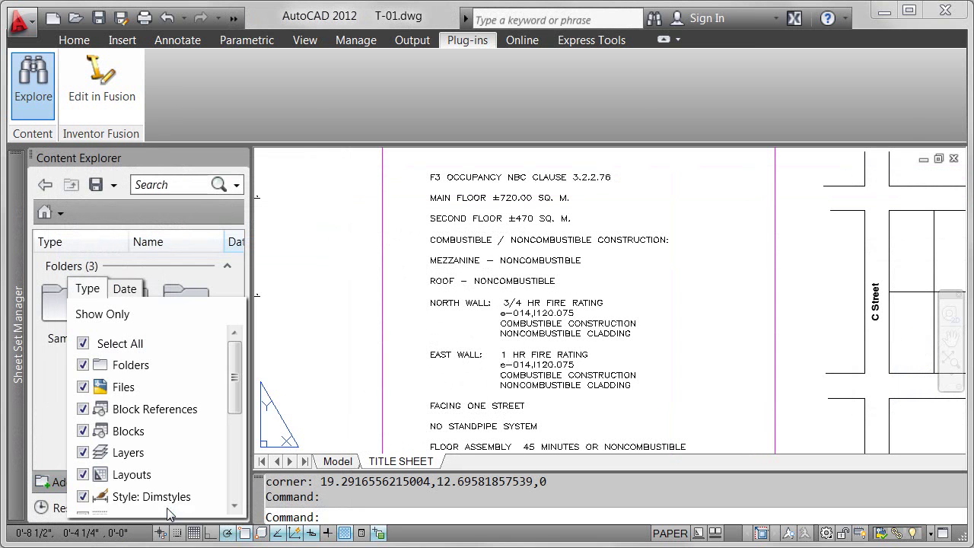
left_click(83, 344)
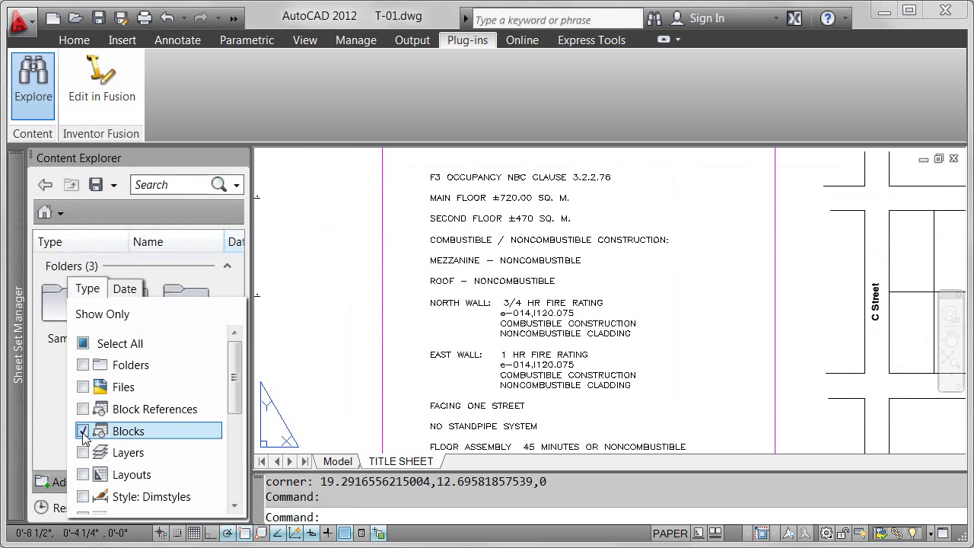
left_click(124, 289)
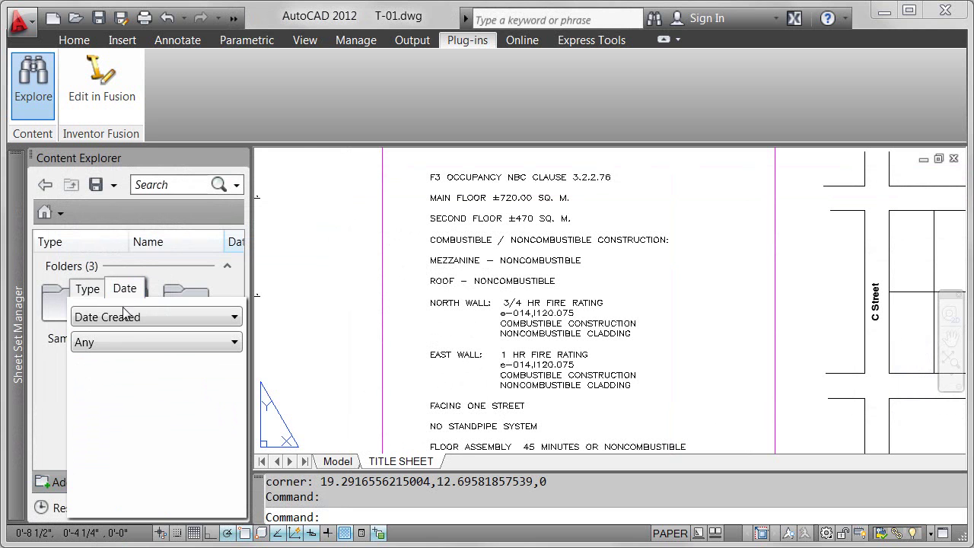
left_click(145, 344)
left_click(144, 344)
Step: Search for 'canopy', expand the Blocks (1) group showing Canopy Model, then clear the search
left_click(162, 184)
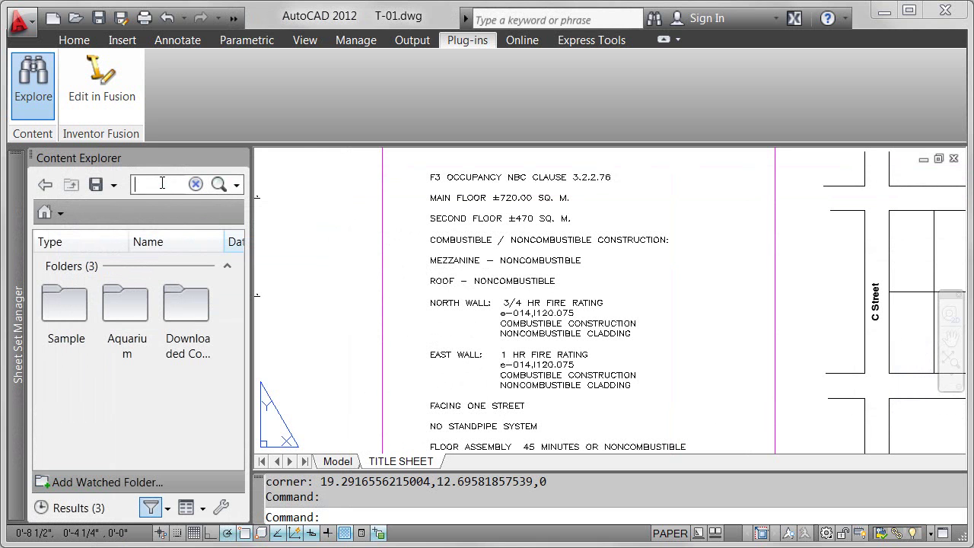
left_click(223, 189)
left_click(227, 266)
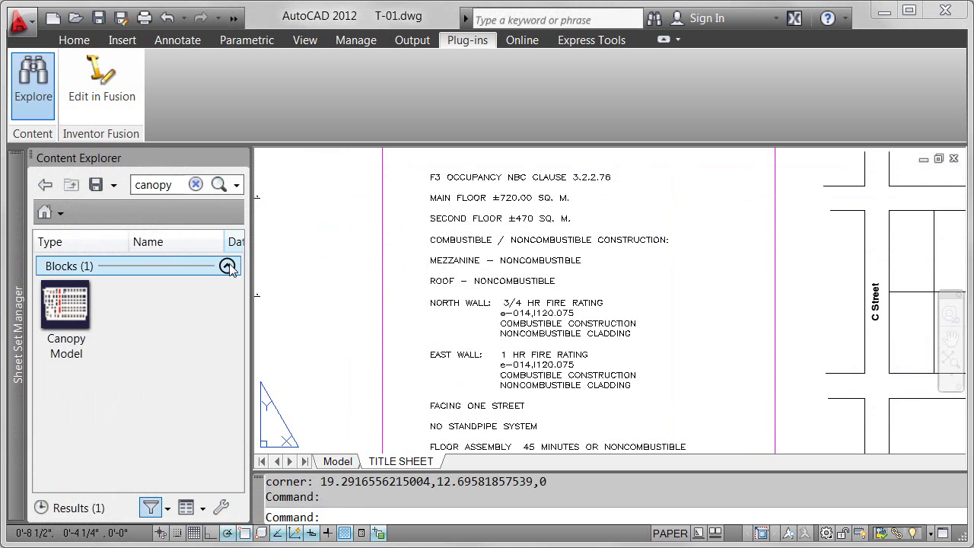
left_click(195, 186)
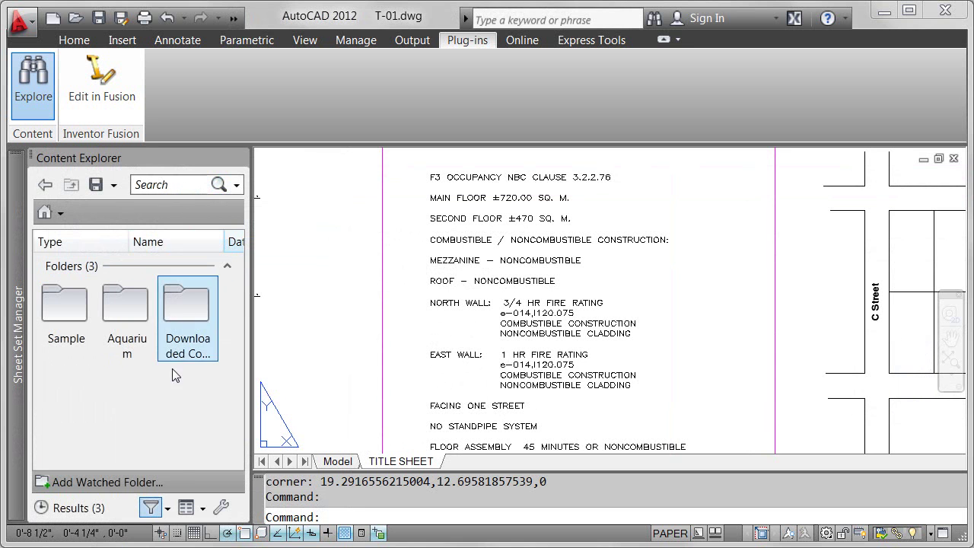
left_click(151, 508)
Step: Set the Type filter to Select All, then show results as Extra Large Icons in Detail View
left_click(87, 290)
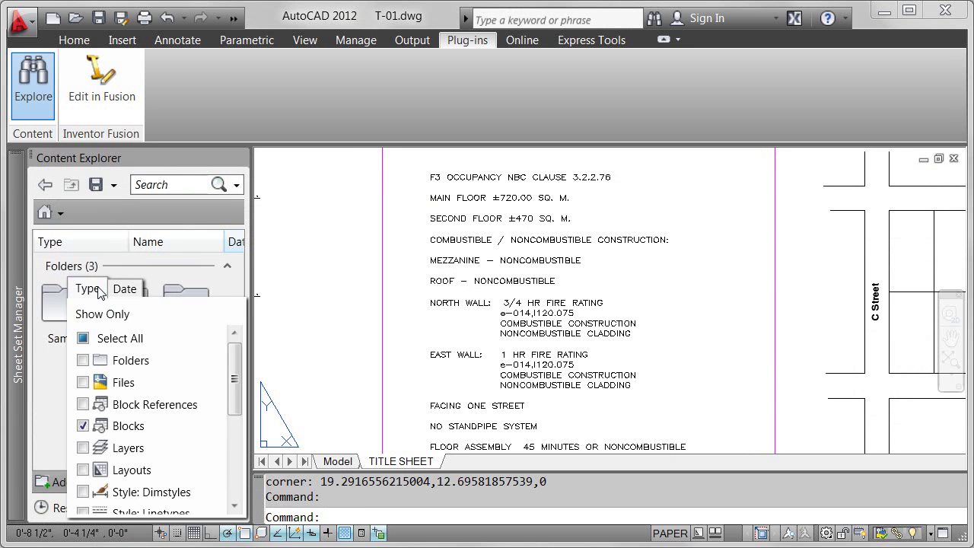
left_click(83, 338)
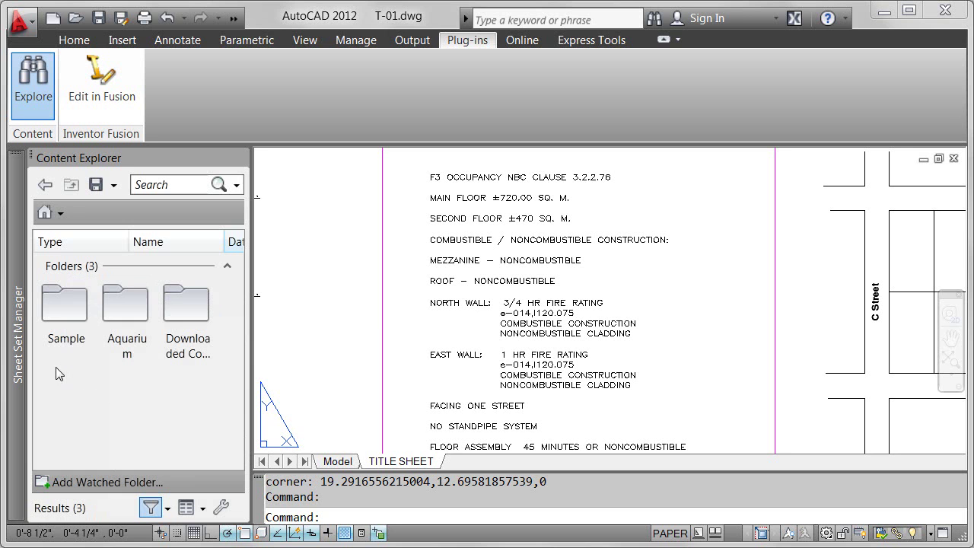
left_click(203, 507)
left_click(128, 287)
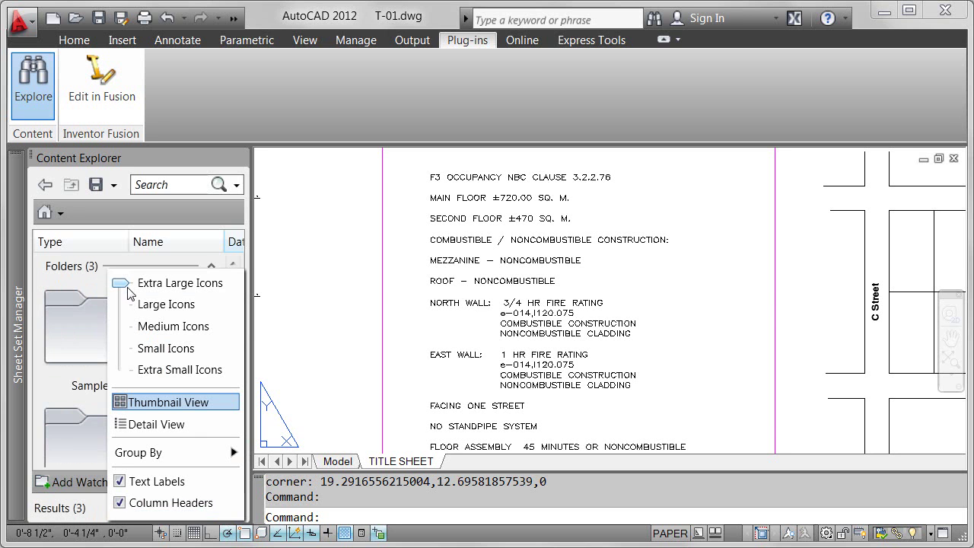
left_click(169, 426)
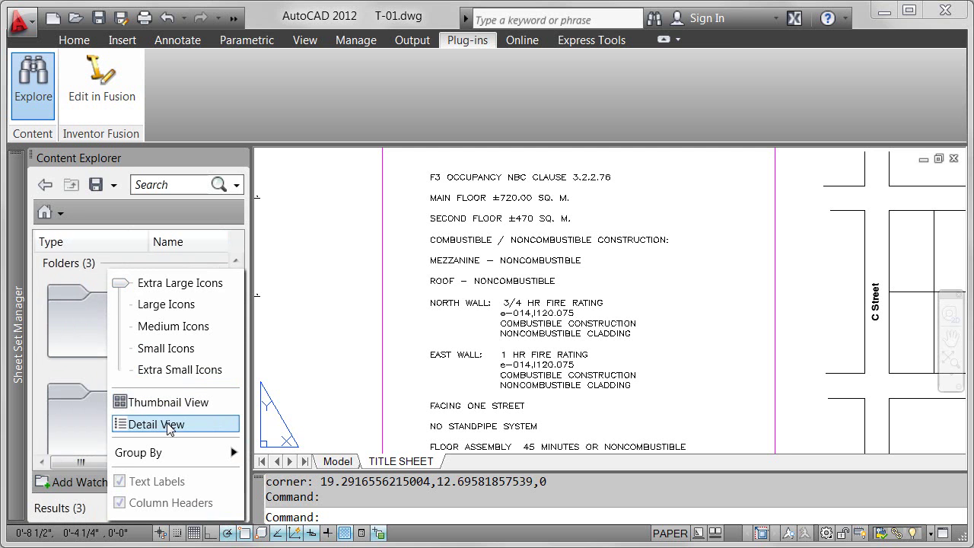